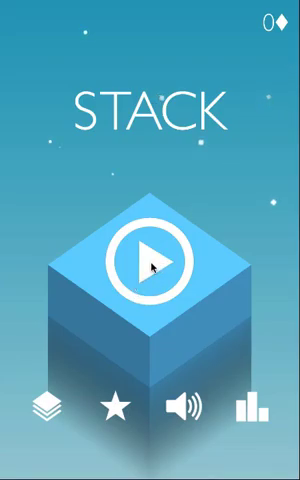
# Play a round to a new record score of 4, then restart after the game over
pyautogui.click(152, 275)
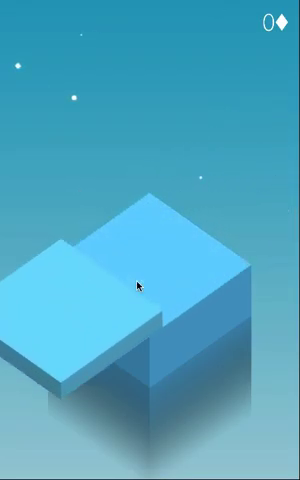
pyautogui.click(138, 286)
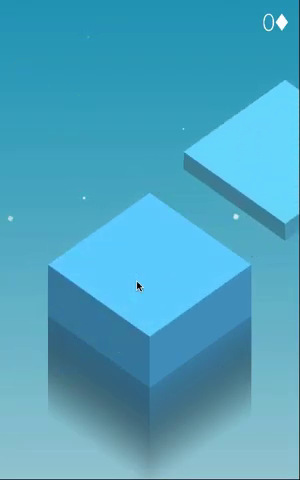
pyautogui.click(147, 281)
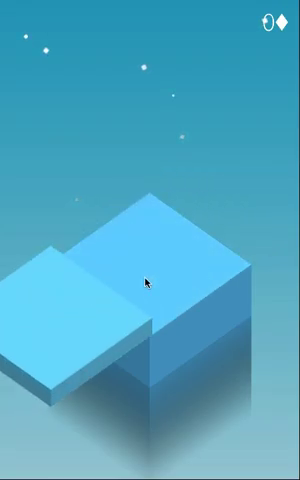
pyautogui.click(147, 281)
pyautogui.click(147, 281)
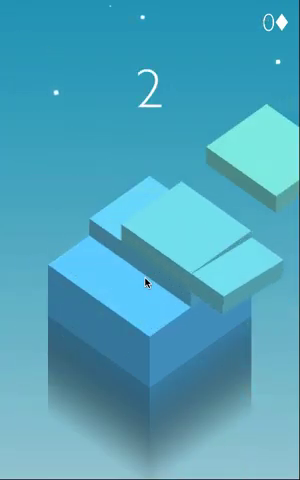
pyautogui.click(147, 281)
pyautogui.click(147, 281)
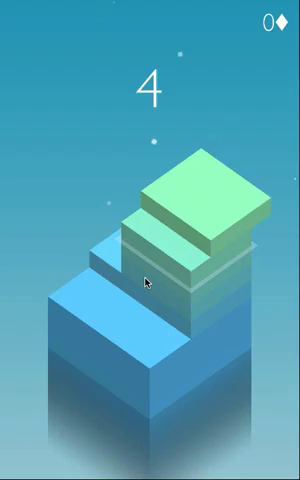
pyautogui.click(147, 281)
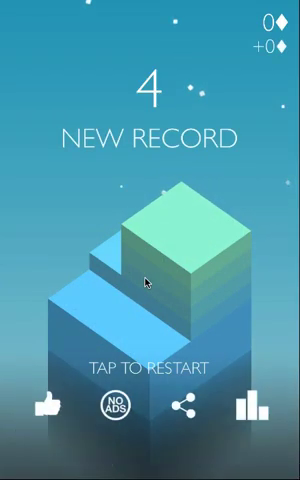
pyautogui.click(155, 336)
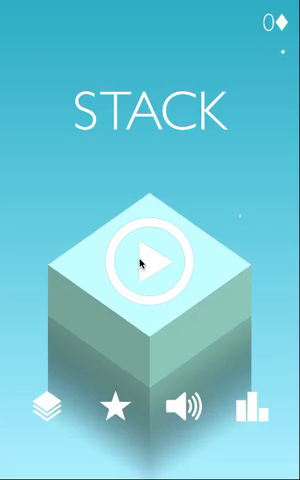
# Start a round and drop slabs until a miss ends it at a record 7
pyautogui.click(141, 262)
pyautogui.click(149, 263)
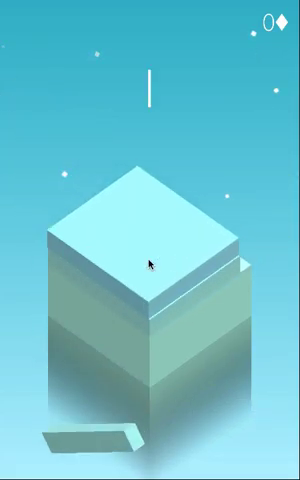
pyautogui.click(149, 263)
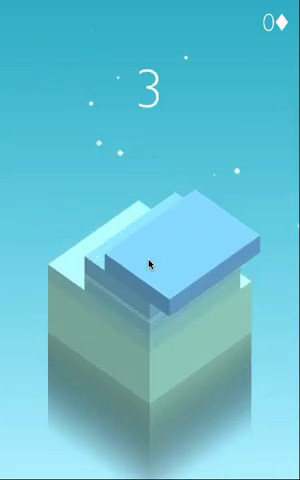
pyautogui.click(149, 263)
pyautogui.click(149, 263)
pyautogui.click(149, 263)
pyautogui.click(149, 263)
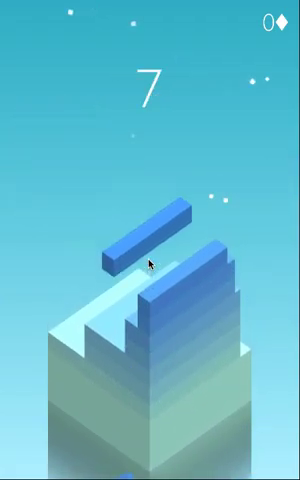
pyautogui.click(149, 263)
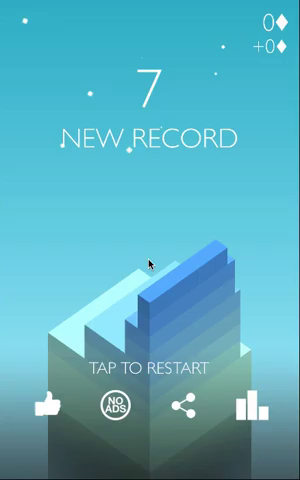
# Restart, play a round to a new record of 13, then restart again
pyautogui.click(142, 204)
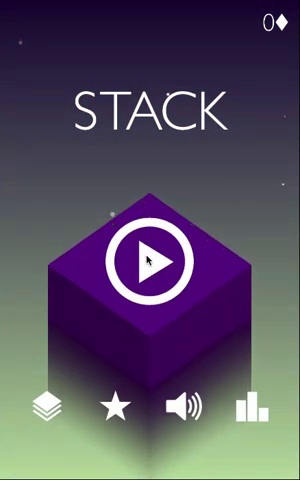
pyautogui.click(149, 261)
pyautogui.click(149, 261)
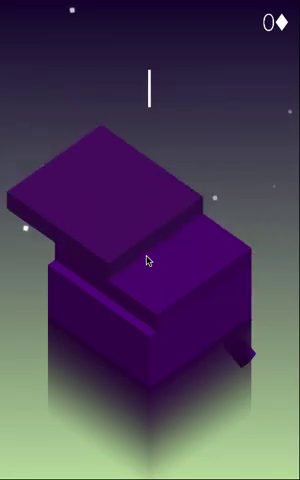
pyautogui.click(147, 261)
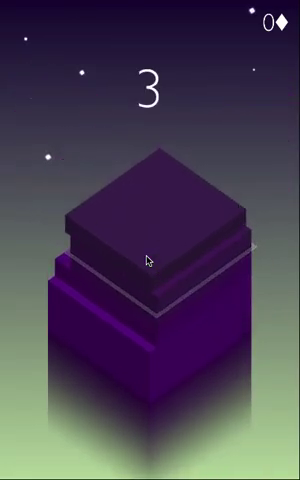
pyautogui.click(147, 261)
pyautogui.click(147, 261)
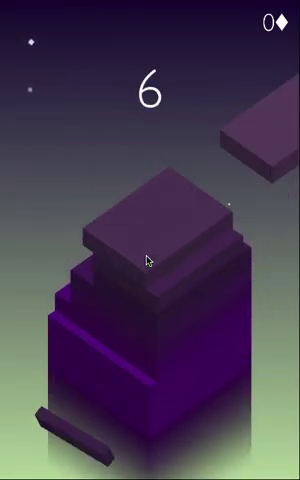
pyautogui.click(147, 261)
pyautogui.click(147, 261)
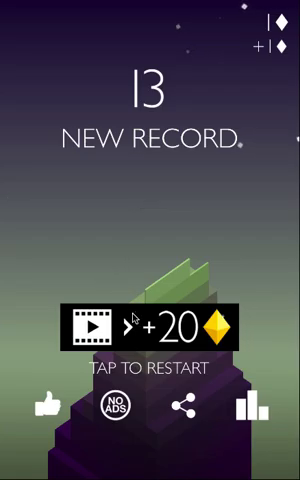
pyautogui.click(168, 158)
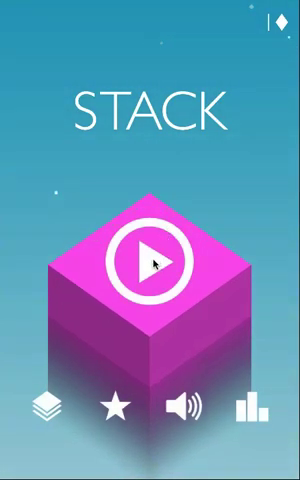
# Play a round ending at 7, below the best of 13, then tap to restart
pyautogui.click(155, 262)
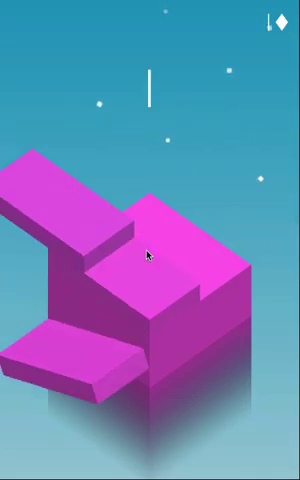
pyautogui.click(148, 255)
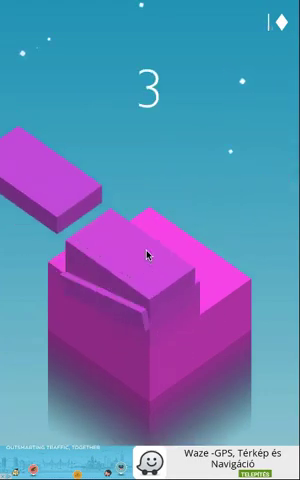
pyautogui.click(148, 255)
pyautogui.click(148, 255)
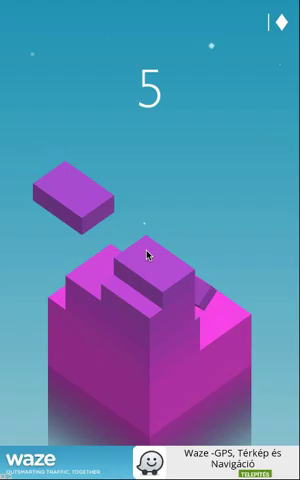
pyautogui.click(148, 255)
pyautogui.click(148, 255)
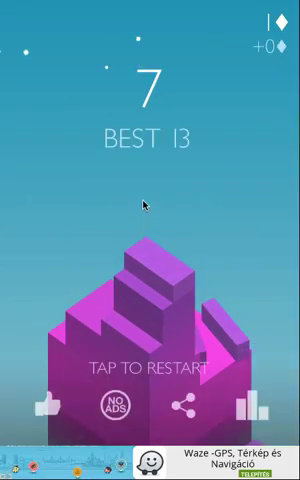
pyautogui.click(150, 156)
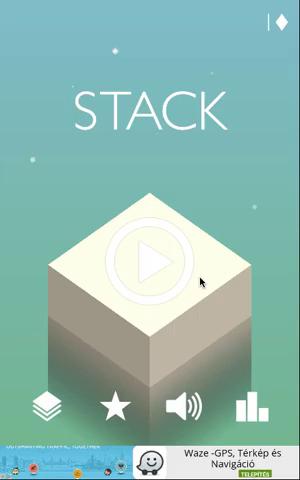
# Play a round ending at 11 with a diamond earned, then tap to restart
pyautogui.click(166, 276)
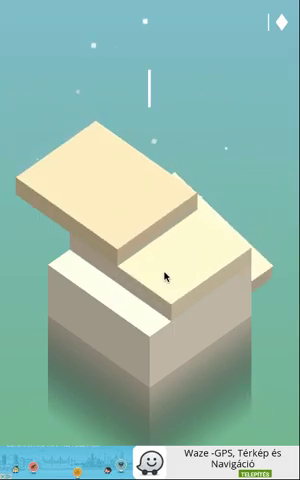
pyautogui.click(166, 276)
pyautogui.click(166, 276)
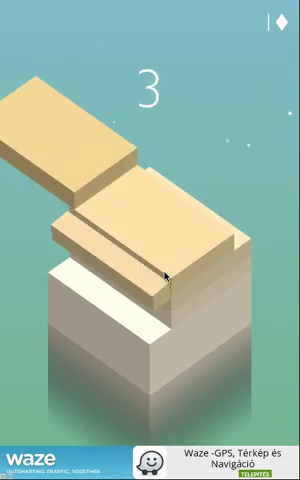
pyautogui.click(166, 276)
pyautogui.click(166, 276)
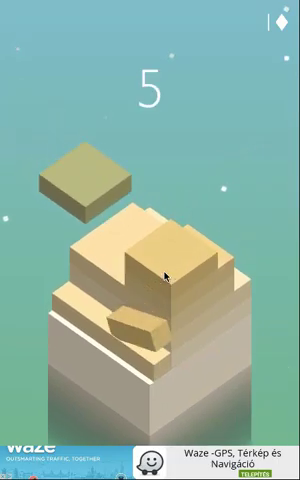
pyautogui.click(166, 276)
pyautogui.click(166, 276)
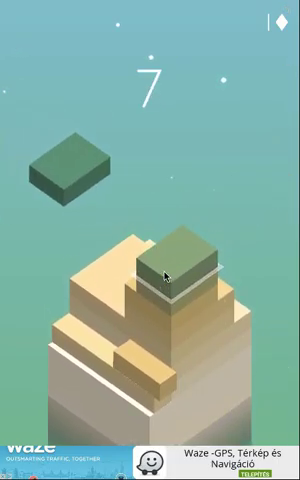
pyautogui.click(166, 276)
pyautogui.click(166, 276)
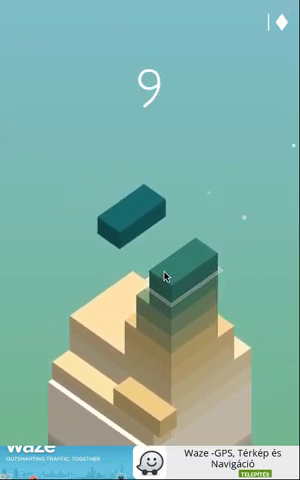
pyautogui.click(166, 276)
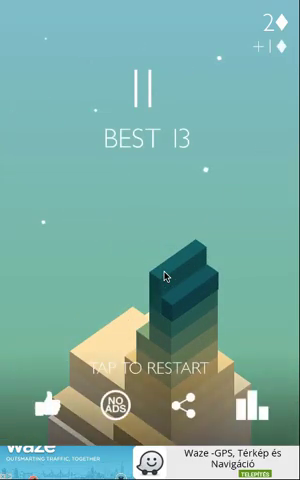
pyautogui.click(149, 298)
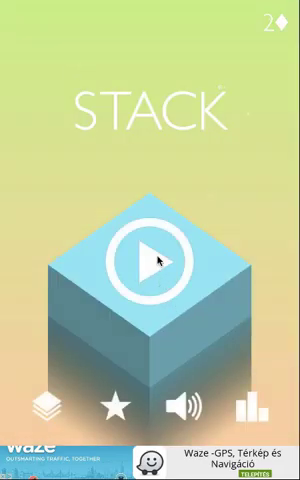
# Start a round and stack the first six blocks onto the tower
pyautogui.click(157, 260)
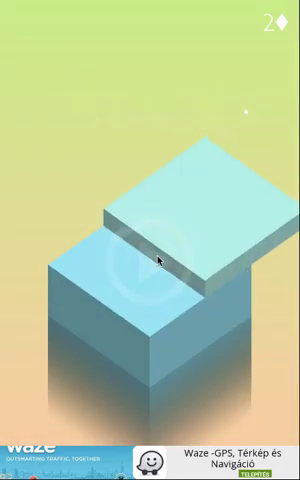
pyautogui.click(158, 260)
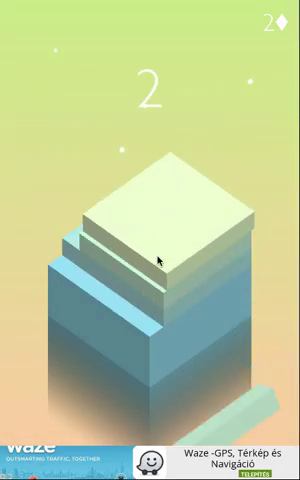
pyautogui.click(158, 260)
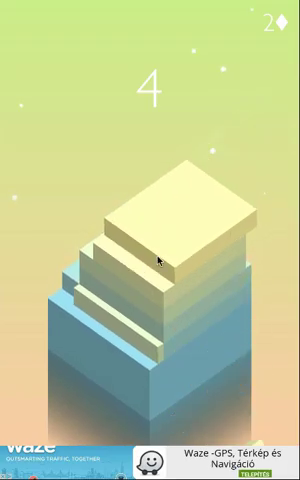
pyautogui.click(158, 260)
pyautogui.click(158, 260)
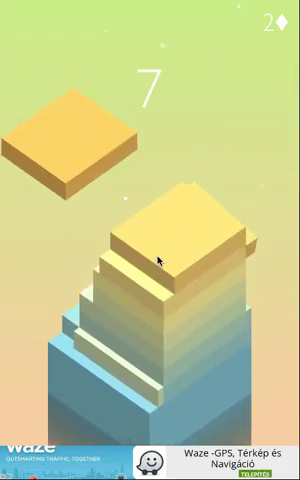
pyautogui.click(158, 260)
pyautogui.click(158, 260)
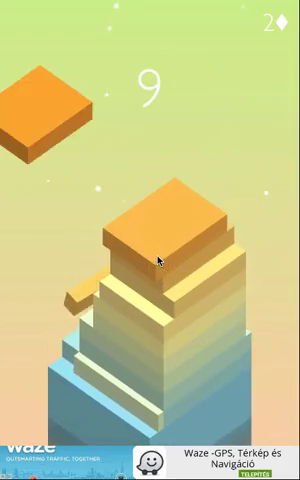
# Stack on to a new record of 16, dismiss the results, and begin a fresh round
pyautogui.click(158, 260)
pyautogui.click(158, 260)
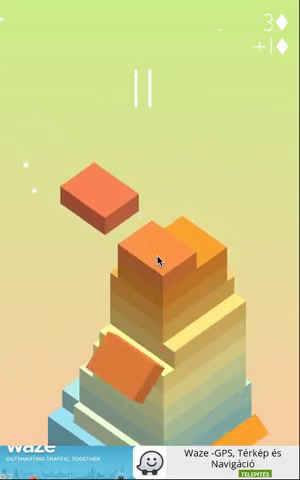
pyautogui.click(158, 260)
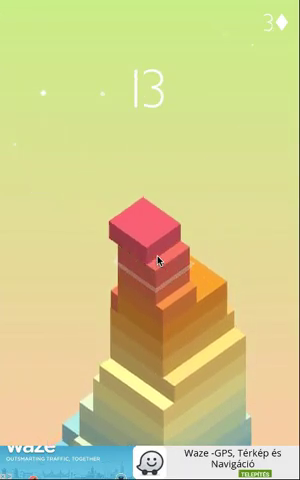
pyautogui.click(158, 260)
pyautogui.click(158, 260)
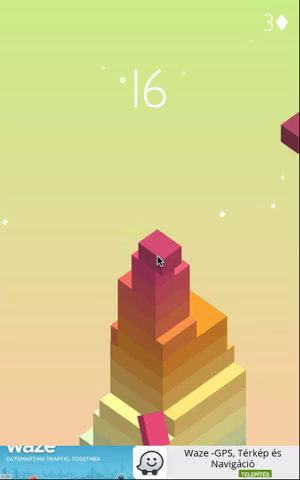
pyautogui.click(158, 260)
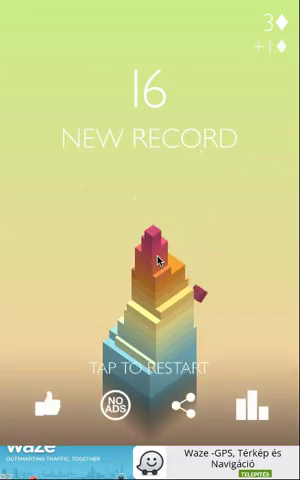
pyautogui.click(179, 188)
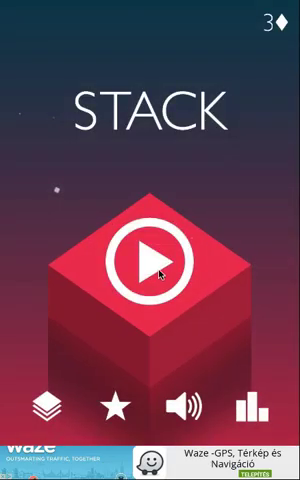
pyautogui.click(163, 260)
# Stack blocks until a miss ends the round at 8, then dismiss the results
pyautogui.click(129, 279)
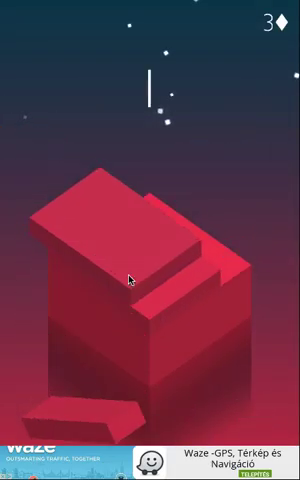
pyautogui.click(129, 279)
pyautogui.click(129, 279)
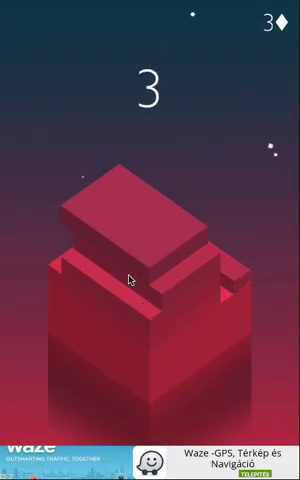
pyautogui.click(129, 279)
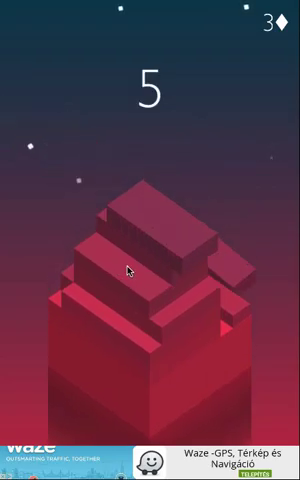
pyautogui.click(129, 275)
pyautogui.click(129, 271)
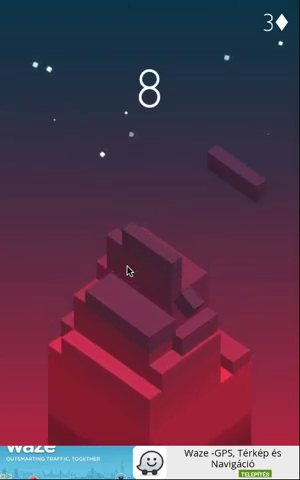
pyautogui.click(129, 271)
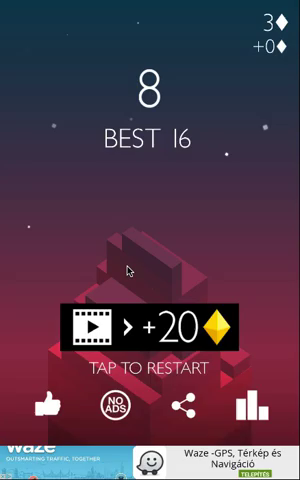
pyautogui.click(170, 171)
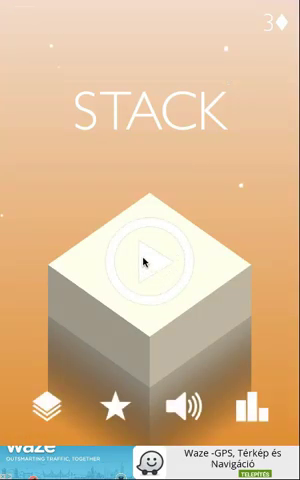
# Start a round and keep stacking blocks, including the green one, toward a score of 11
pyautogui.click(143, 261)
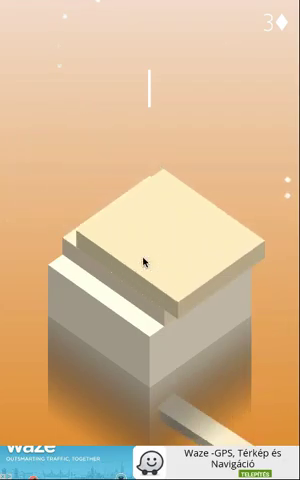
pyautogui.click(143, 261)
pyautogui.click(143, 261)
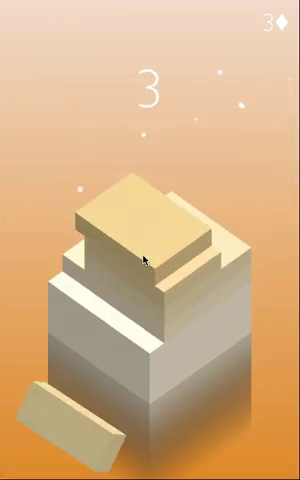
pyautogui.click(143, 261)
pyautogui.click(143, 261)
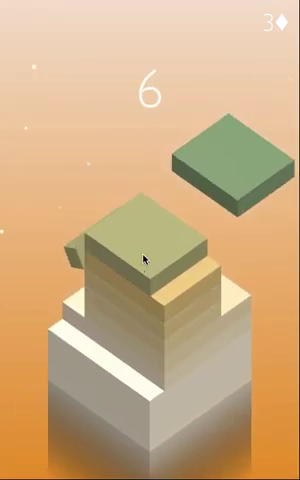
pyautogui.click(143, 259)
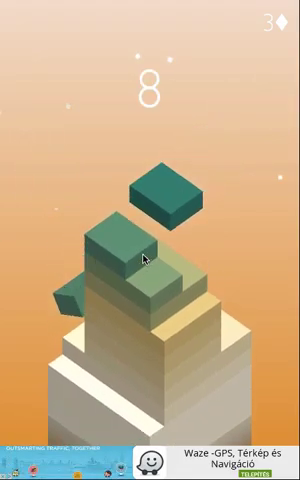
pyautogui.click(143, 259)
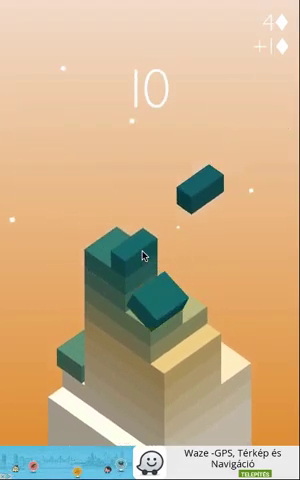
pyautogui.click(143, 256)
# Drop the final missing block to end the round at 11 and dismiss the results
pyautogui.click(143, 259)
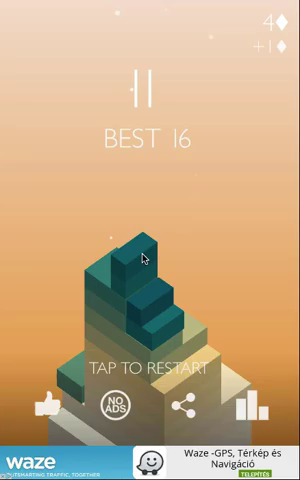
pyautogui.click(164, 221)
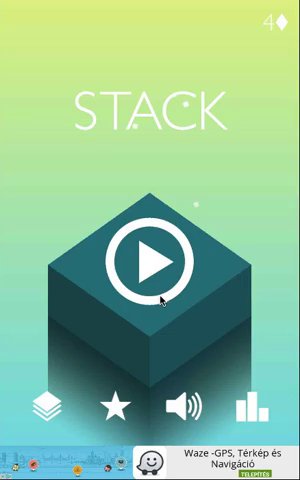
# Play a round ending at 6 blocks, return to the title screen, and start another game
pyautogui.click(148, 263)
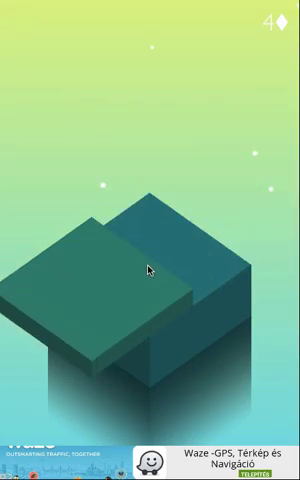
pyautogui.click(148, 268)
pyautogui.click(148, 268)
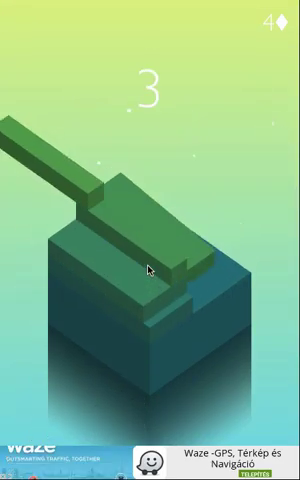
pyautogui.click(148, 268)
pyautogui.click(148, 268)
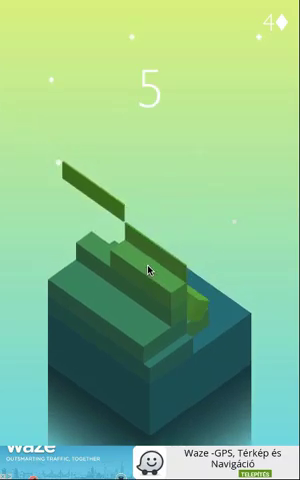
pyautogui.click(148, 268)
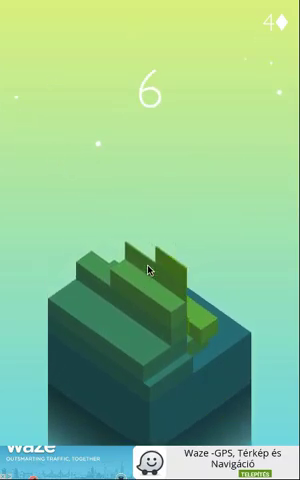
pyautogui.click(189, 150)
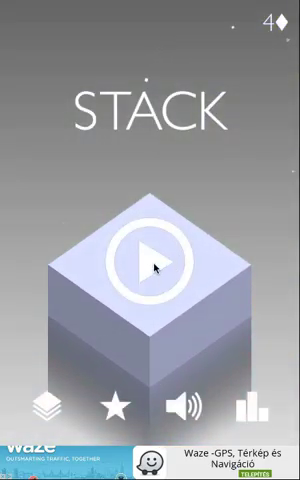
pyautogui.click(153, 265)
# Drop eight blocks onto the tower, raising the round's score to 12
pyautogui.click(134, 268)
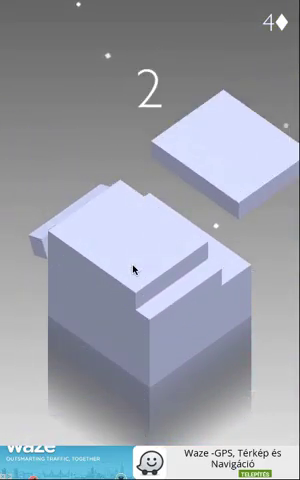
pyautogui.click(134, 268)
pyautogui.click(134, 268)
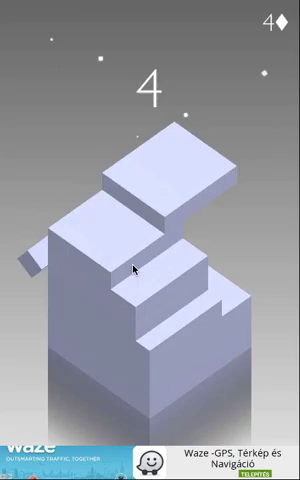
pyautogui.click(134, 268)
pyautogui.click(134, 268)
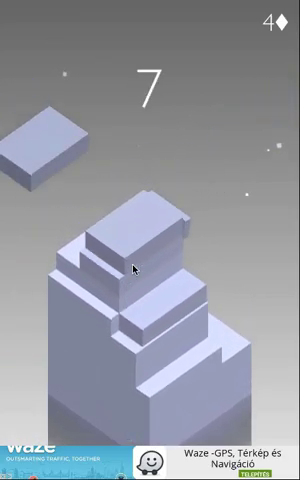
pyautogui.click(134, 268)
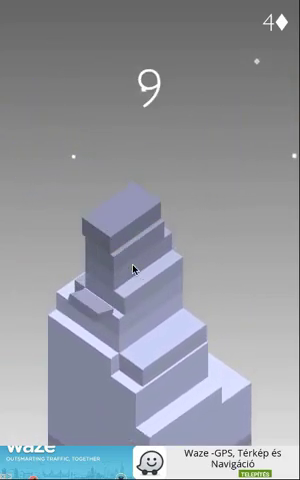
pyautogui.click(134, 268)
pyautogui.click(134, 268)
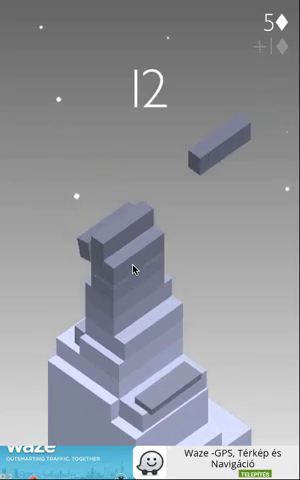